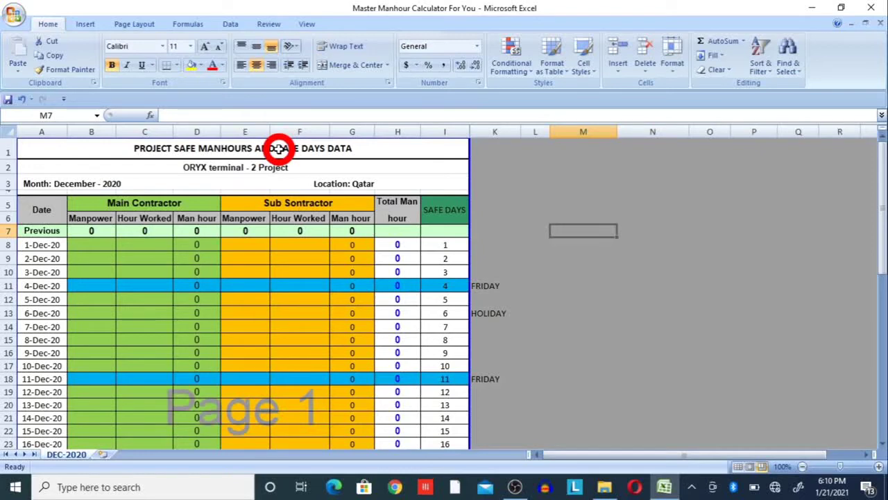
Inspect the project title cell on the DEC-2020 safe manhours sheet
left_click(183, 148)
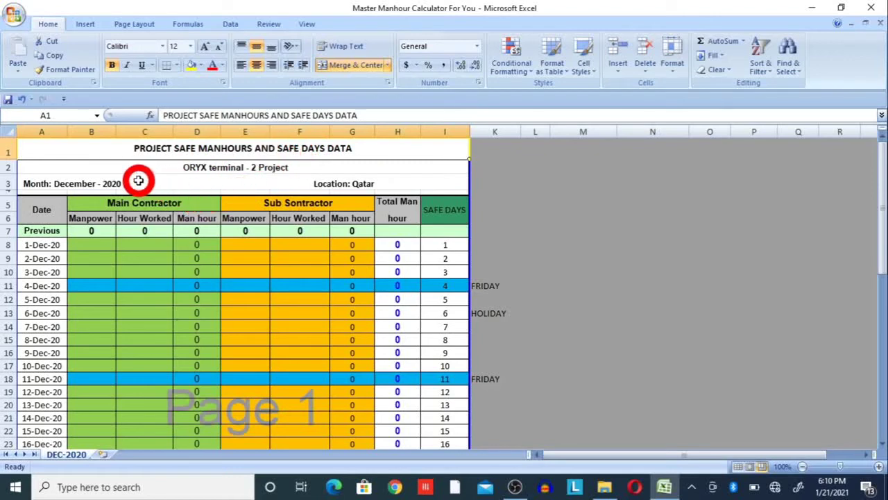
left_click(209, 167)
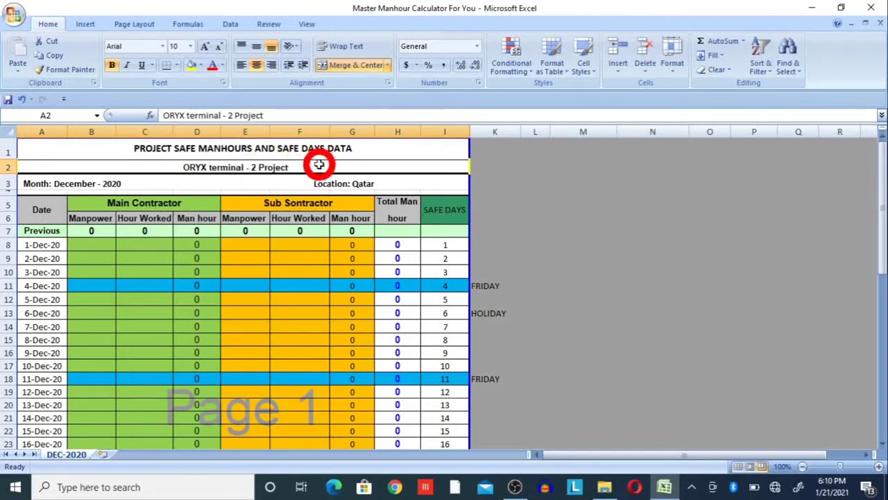
left_click(89, 181)
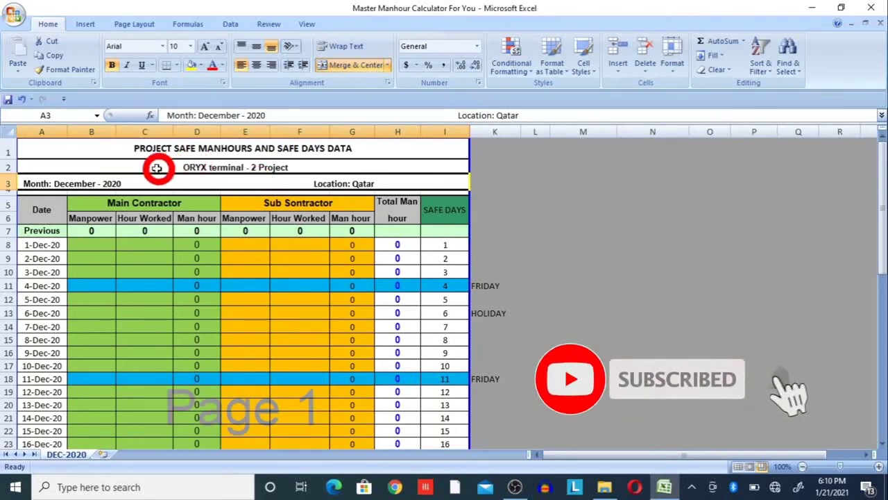
left_click(35, 211)
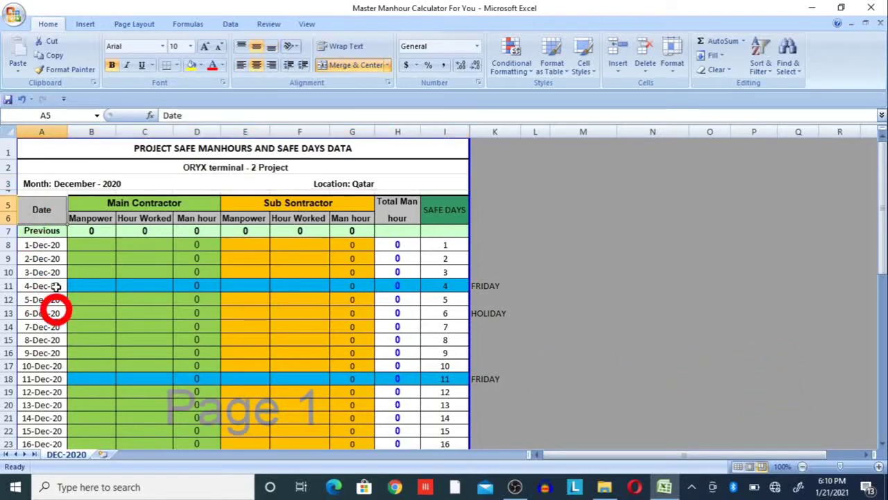
left_click(136, 205)
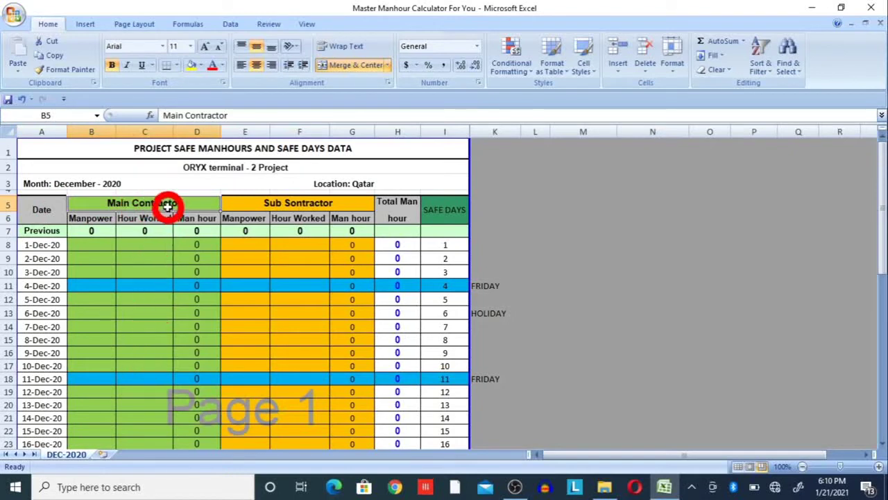
left_click(278, 202)
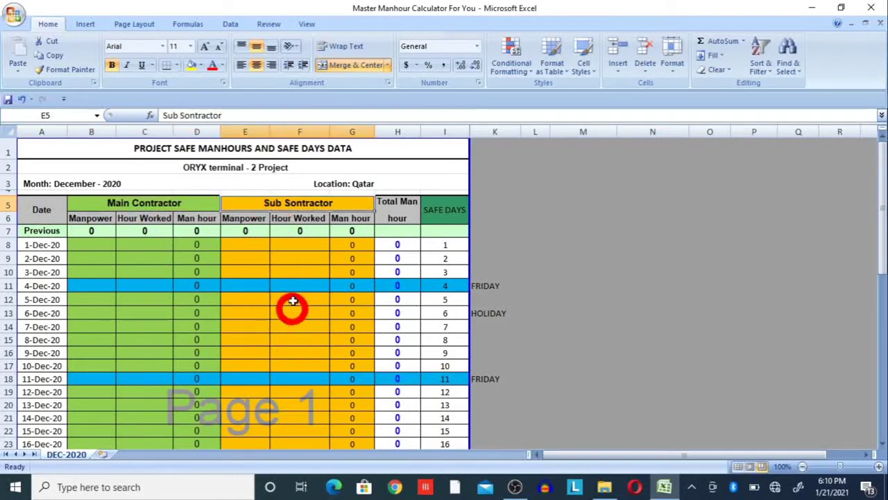
left_click(397, 203)
left_click(449, 211)
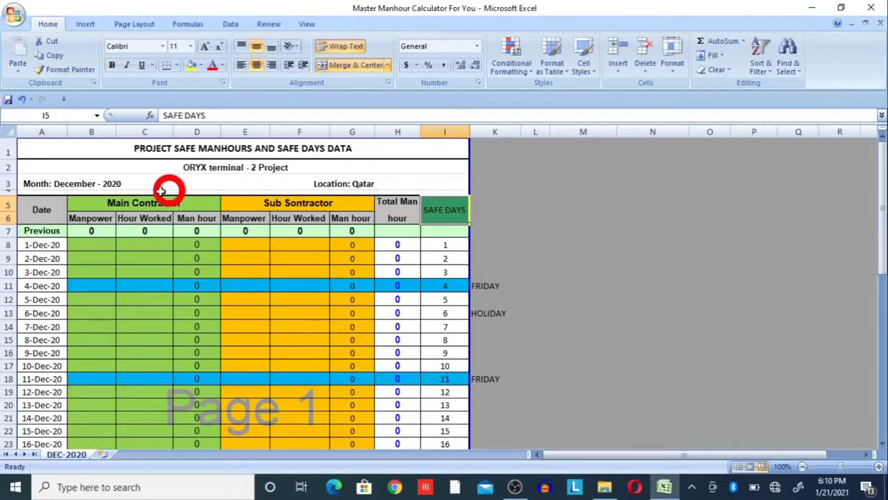
left_click(51, 204)
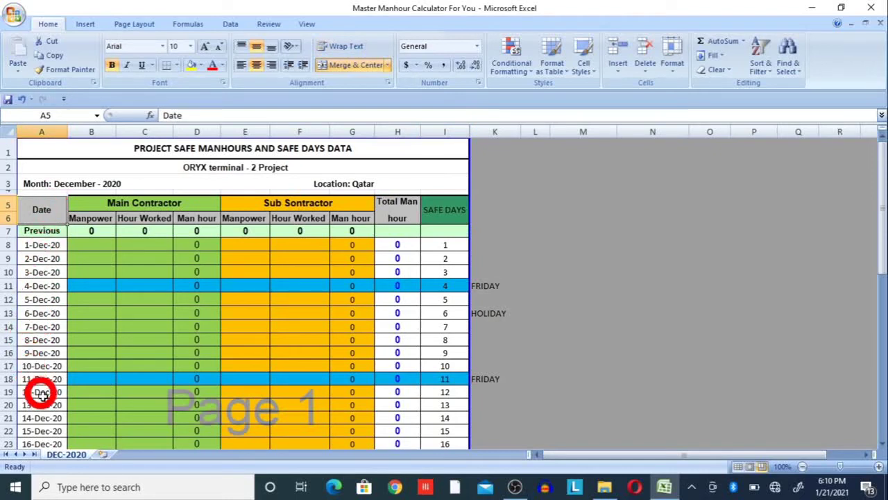
left_click_drag(878, 244, 878, 214)
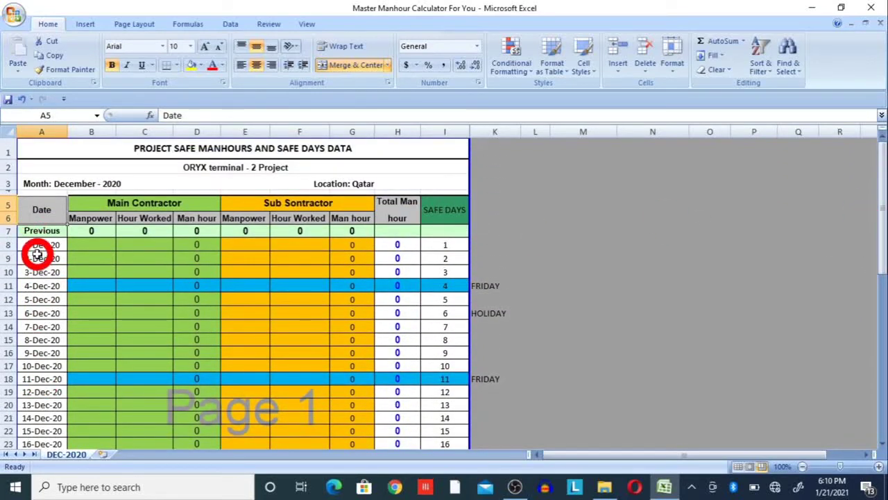
left_click(121, 202)
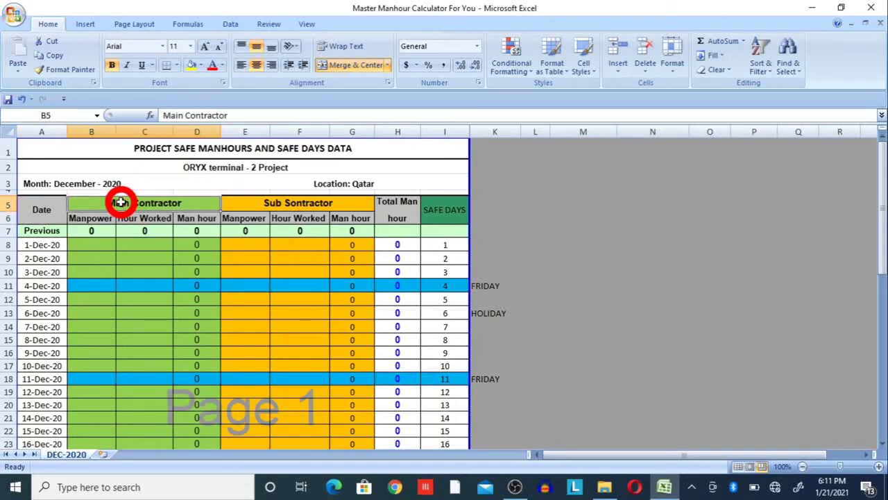
left_click(97, 217)
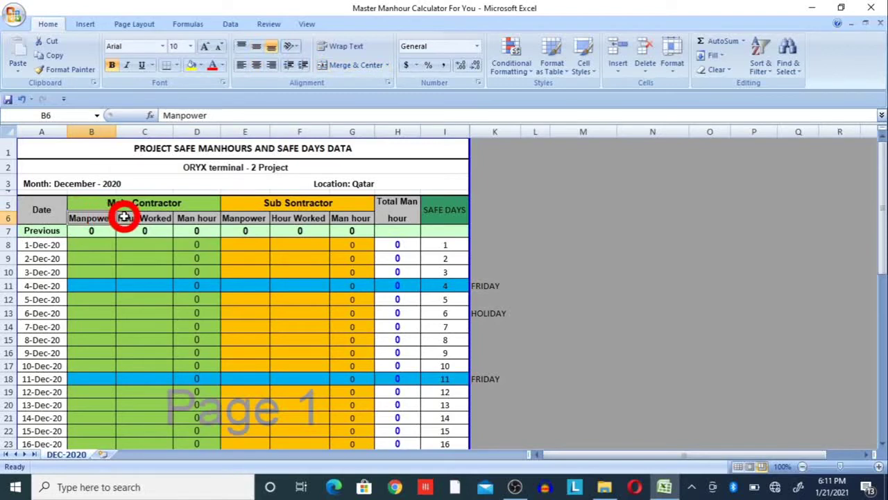
left_click(123, 217)
left_click(195, 218)
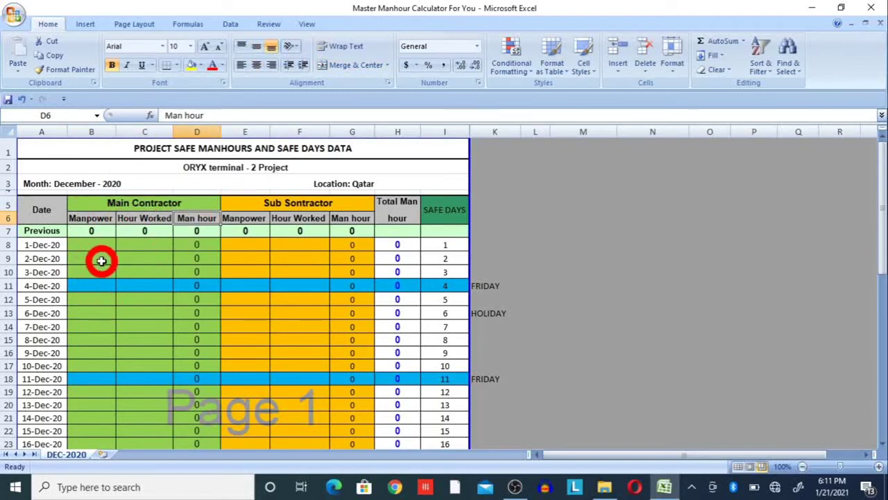
left_click(87, 243)
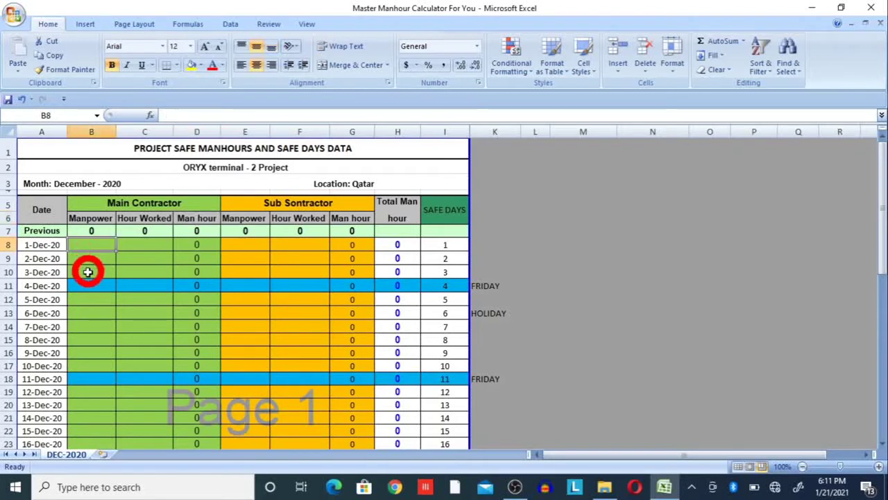
Enter main contractor manpower 300 and 200 at 10 hours for 1 and 2 Dec-20
type("300")
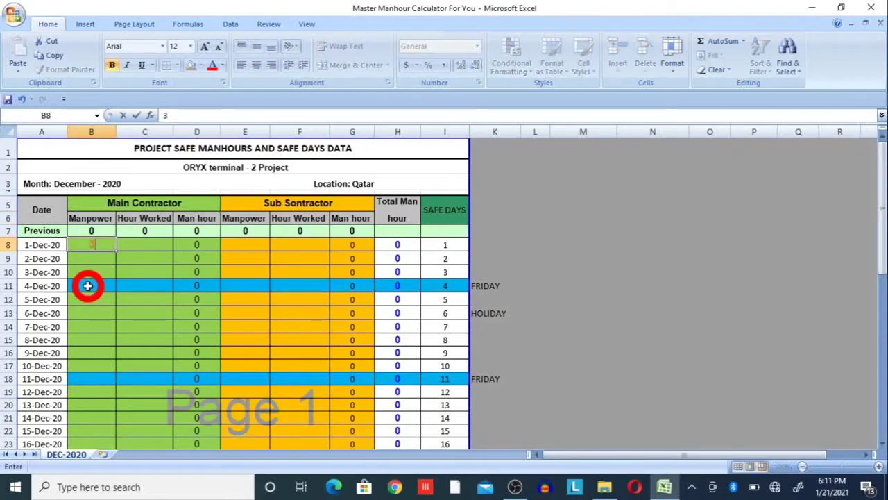
left_click(147, 245)
type("10")
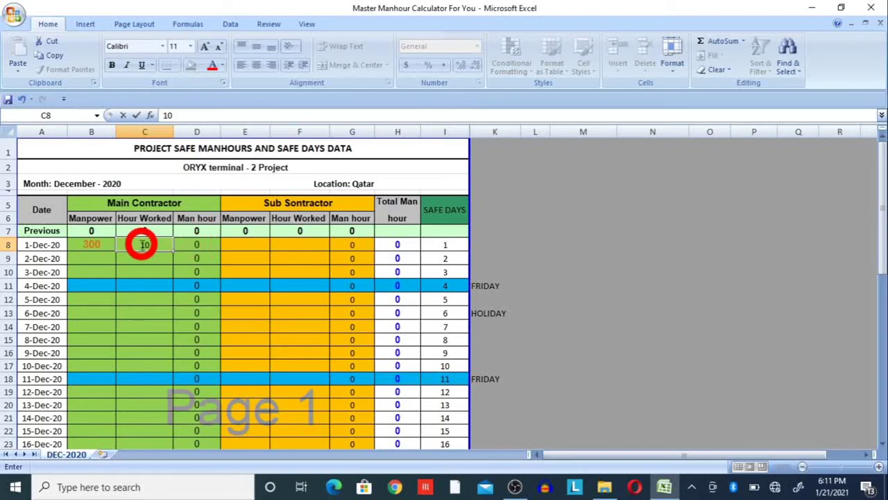
left_click(191, 244)
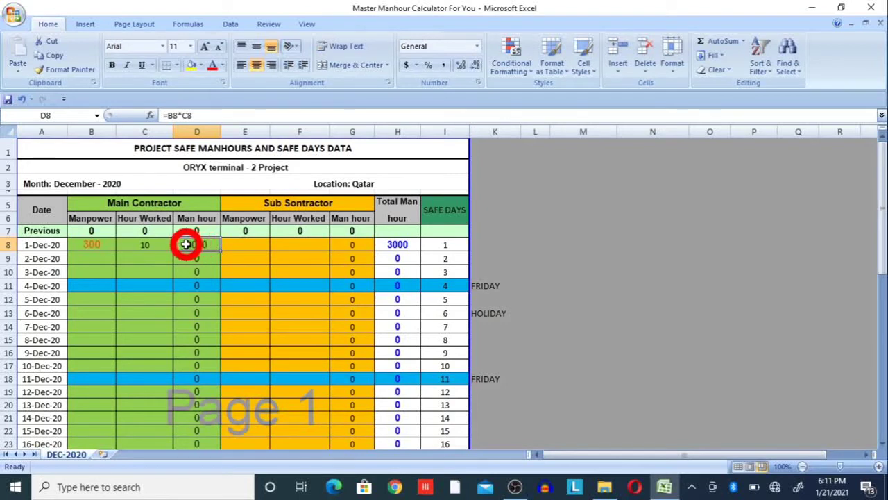
left_click(90, 257)
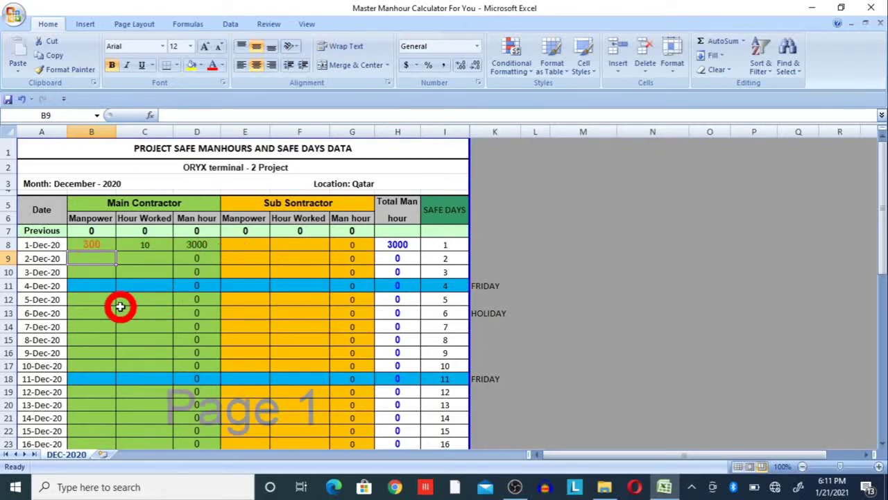
type("200")
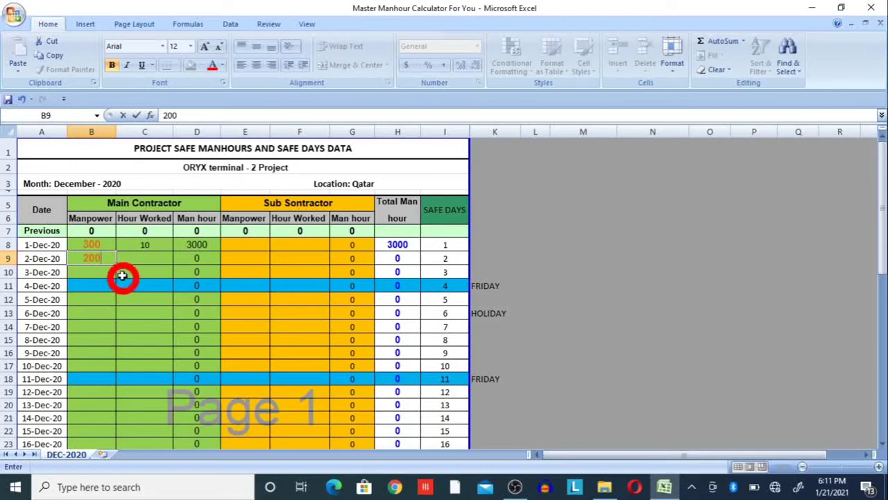
left_click(142, 259)
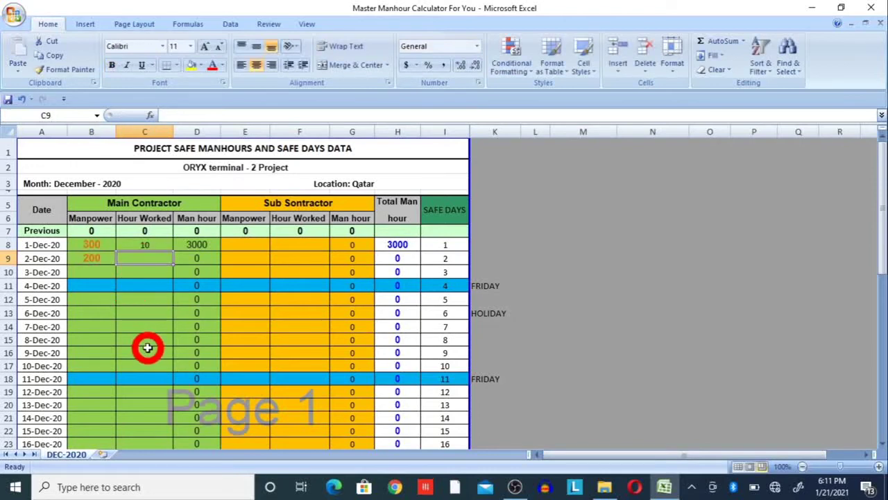
type("10")
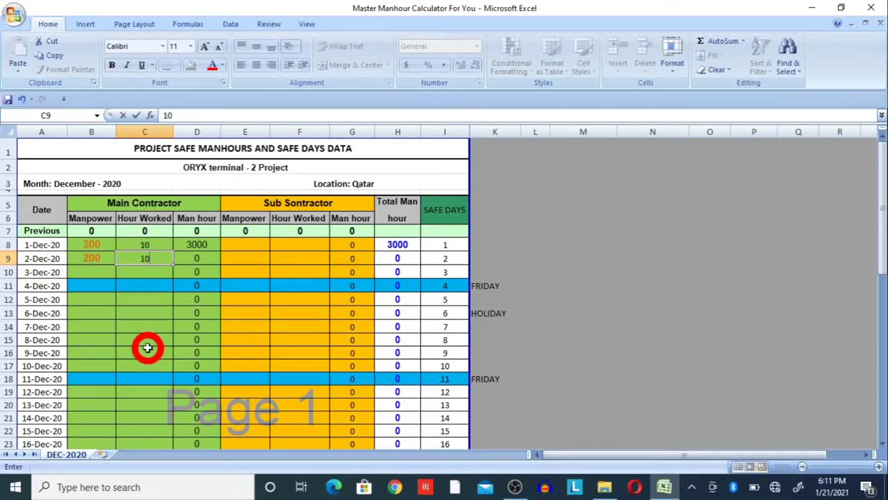
left_click(209, 257)
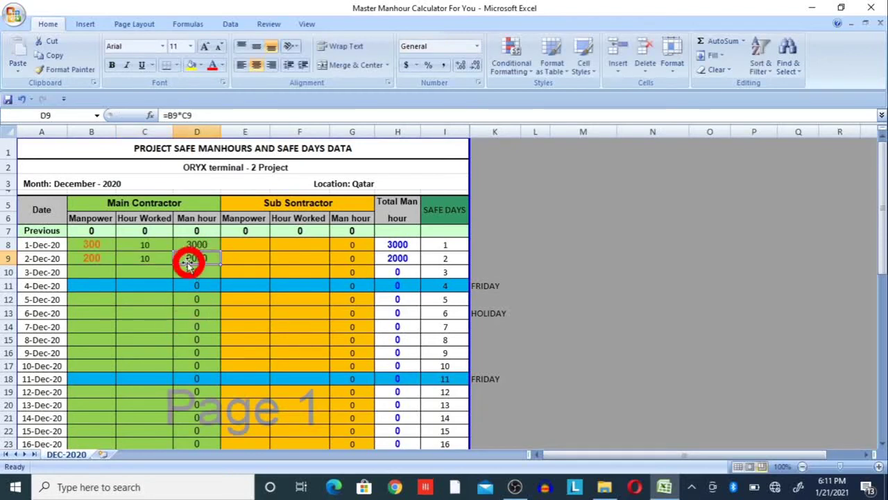
Enter 150 workers at 10 hours for 3-Dec-20, giving 1500 man hours
left_click(93, 272)
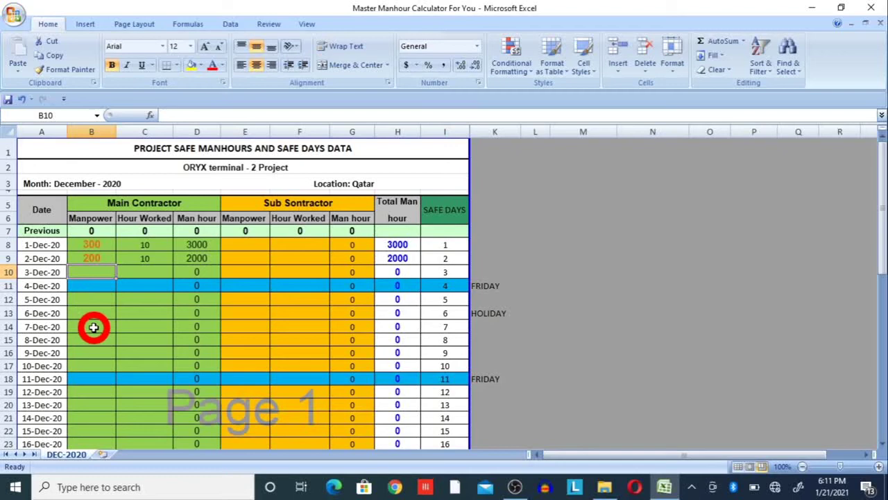
type("150")
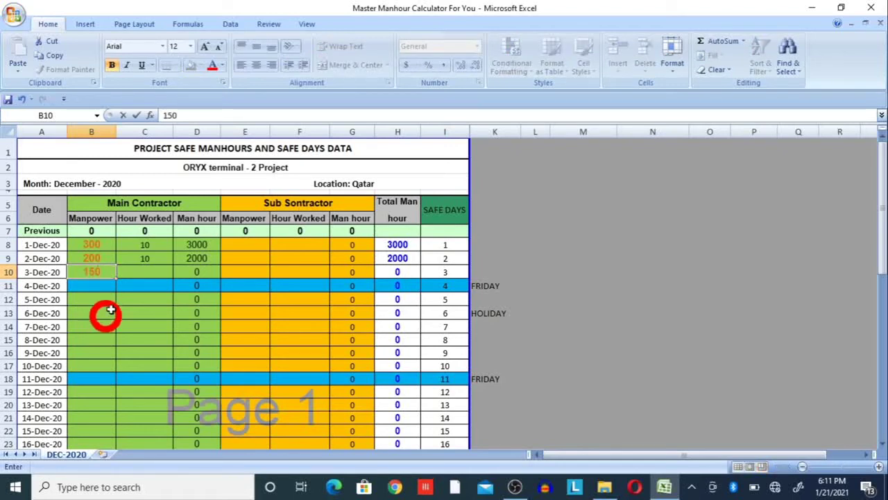
left_click(141, 271)
type("10")
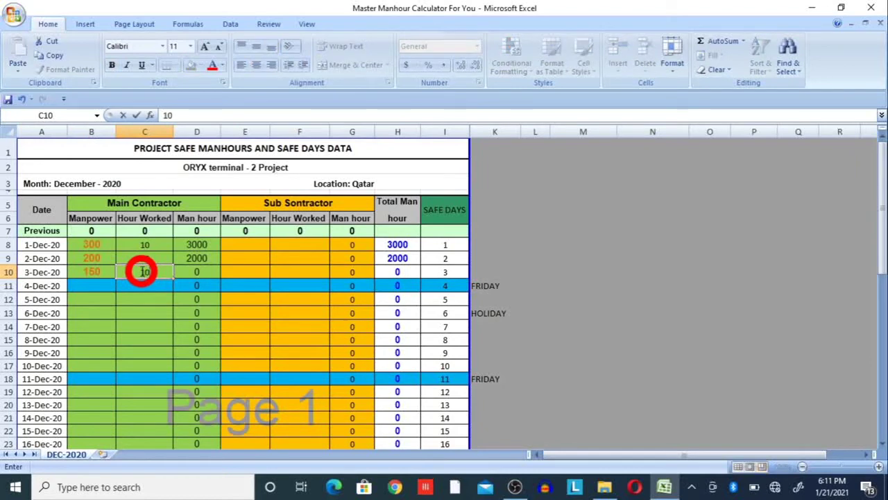
left_click(193, 272)
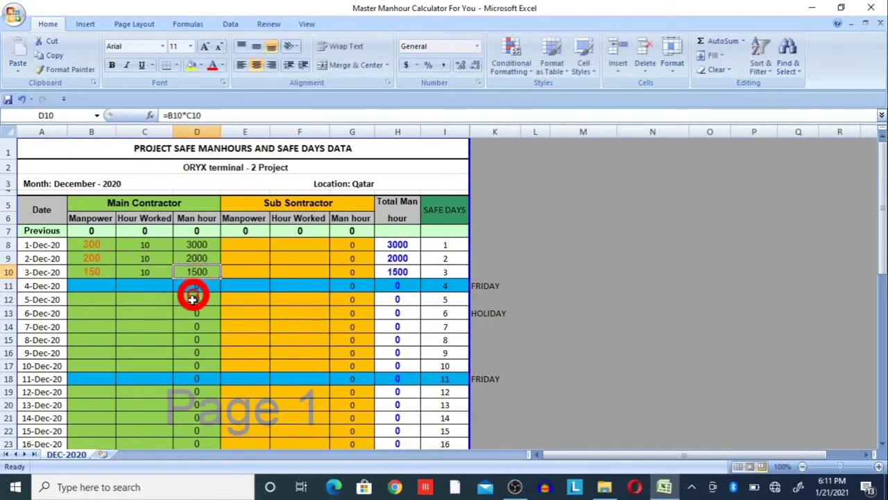
left_click(80, 285)
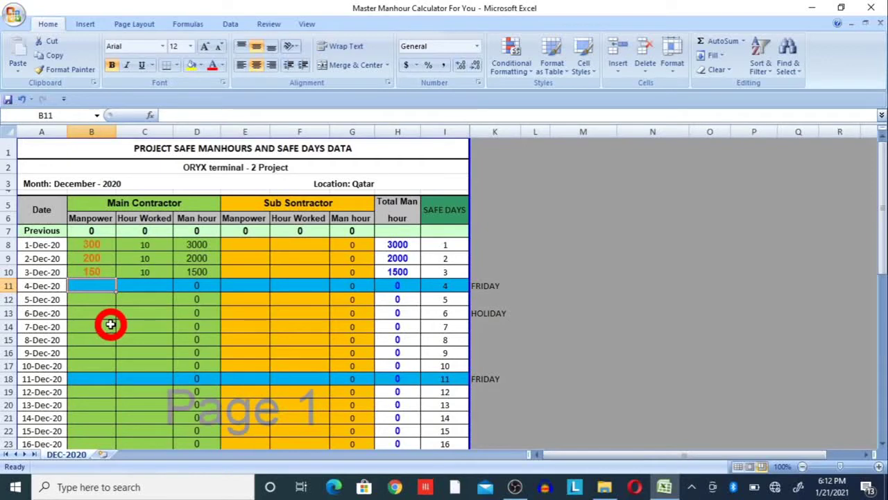
Enter 100 workers × 8 hours for 4-Dec-20 and 50 × 10 for 5-Dec-20
type("100")
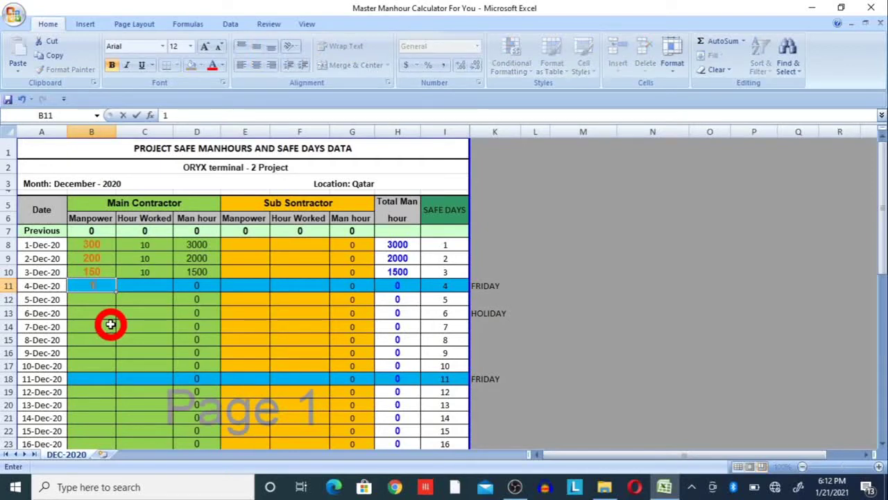
left_click(134, 283)
type("8")
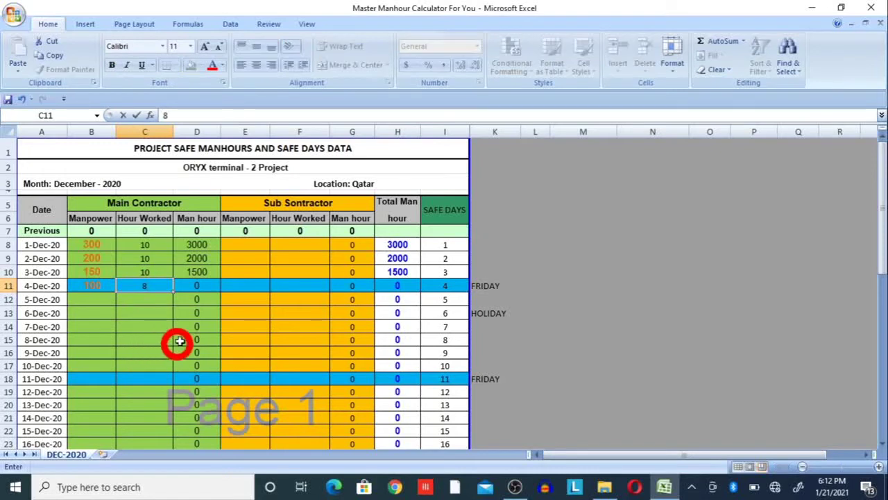
left_click(206, 289)
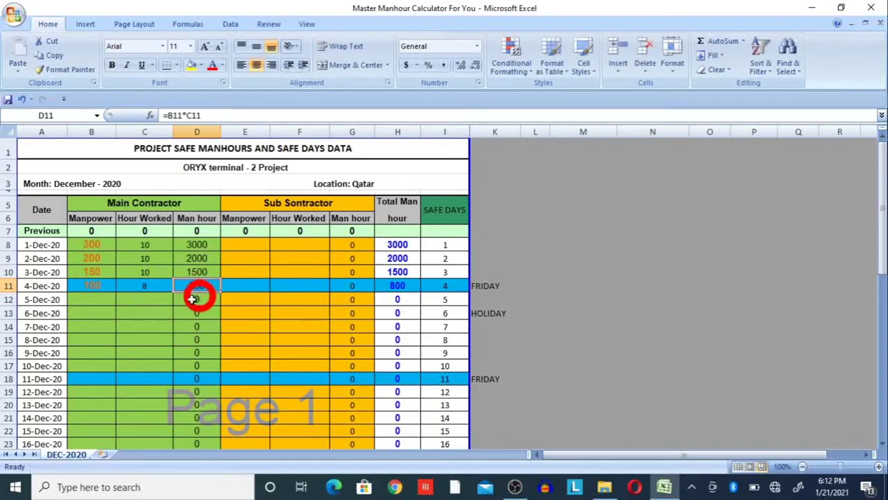
left_click(74, 300)
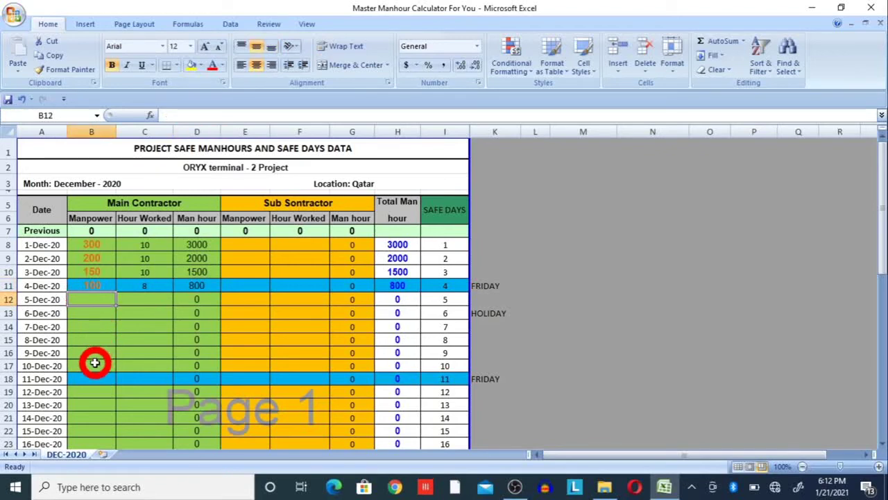
type("50")
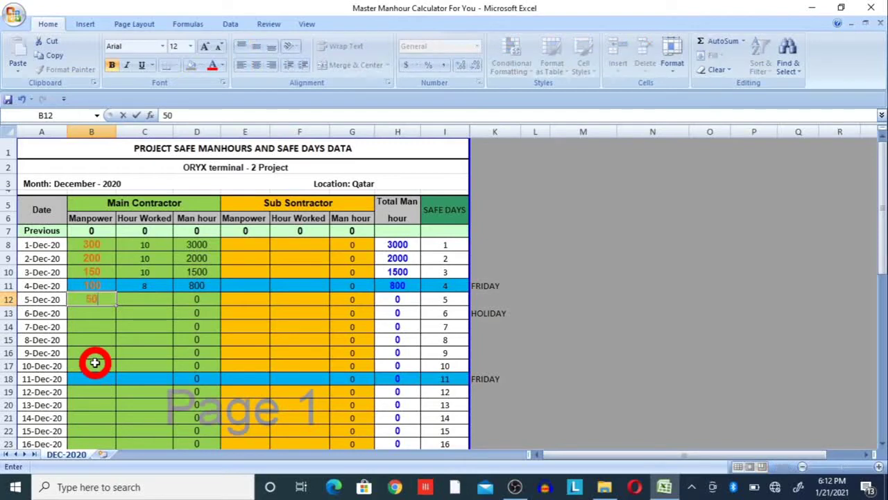
left_click(135, 299)
type("10")
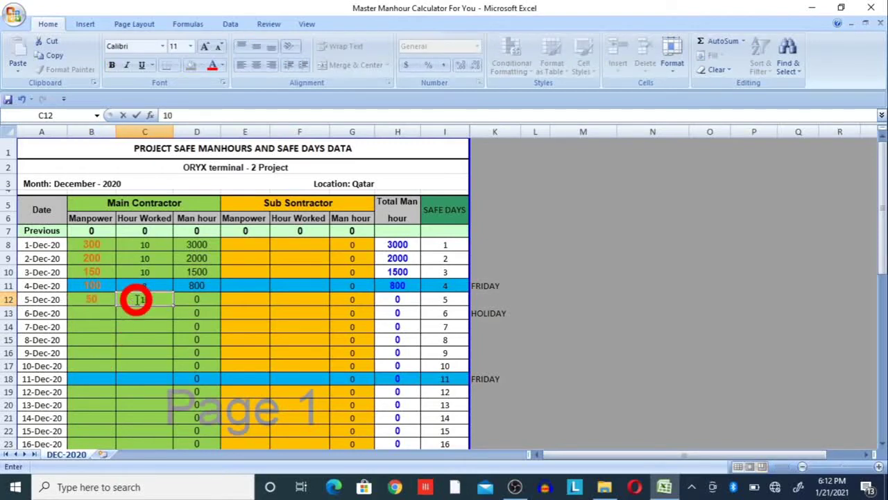
left_click(191, 298)
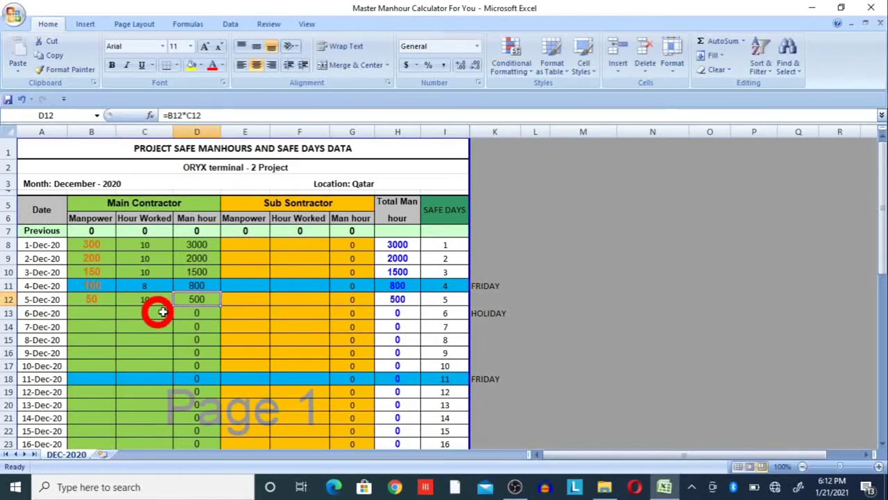
Record the 6-Dec-20 holiday as 0 manpower and 0 hours worked
left_click(91, 314)
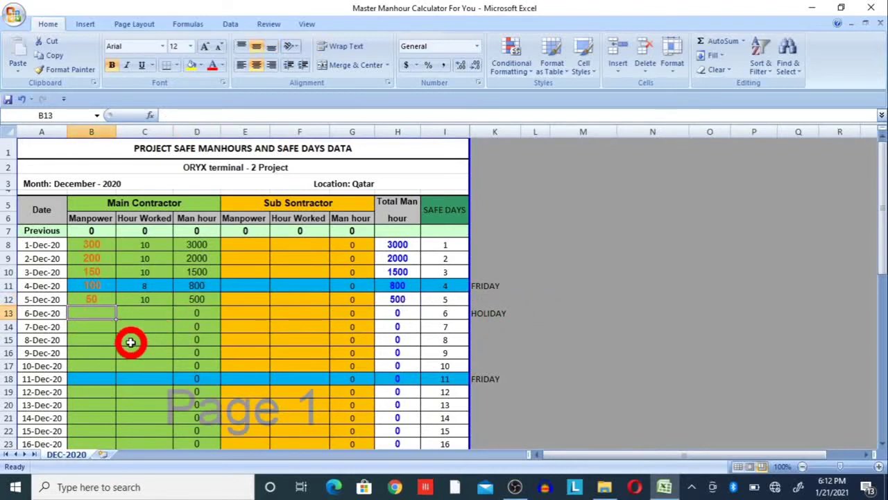
type("0")
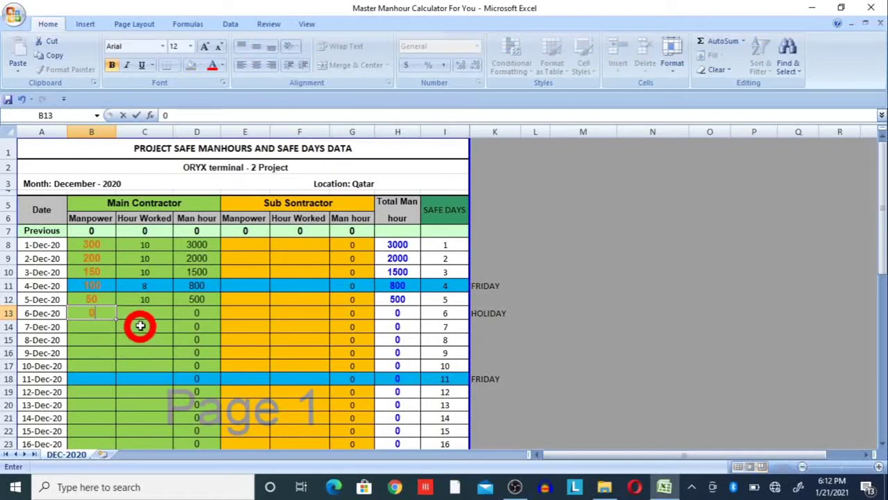
left_click(145, 314)
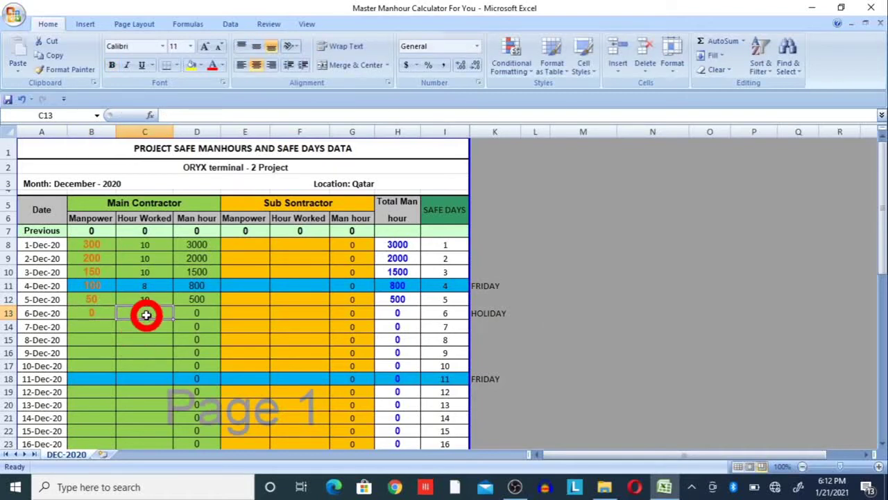
type("0")
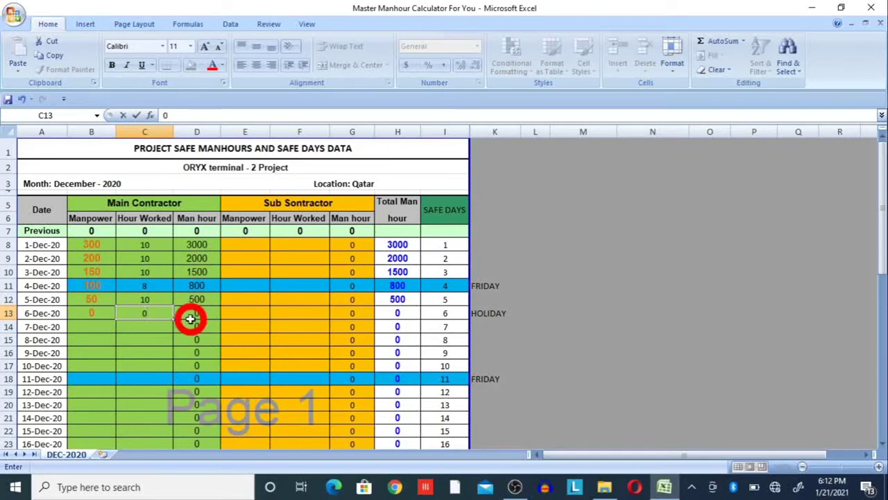
left_click(122, 352)
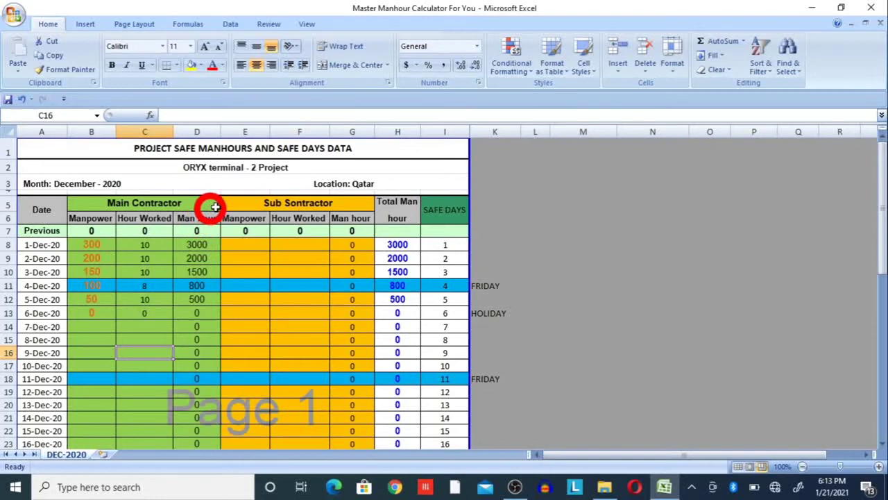
left_click(279, 202)
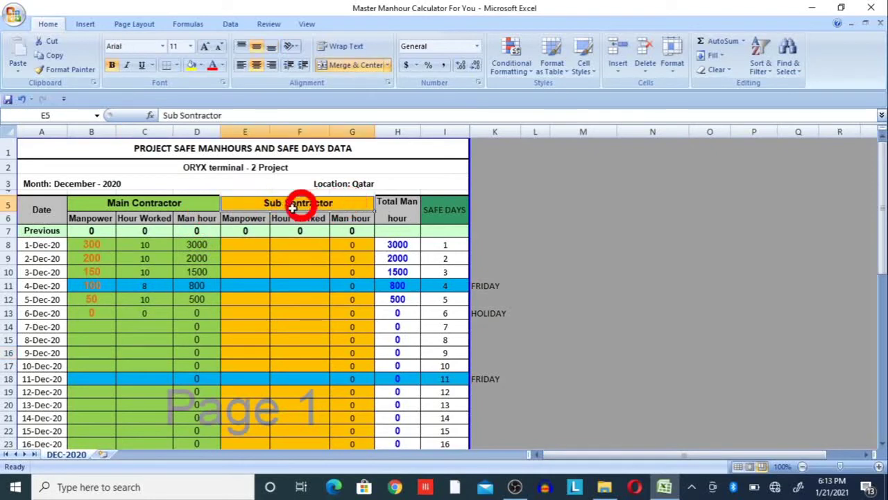
Enter sub contractor manpower 200 at 10 hours for 1-Dec-20, giving 2000 man hours
left_click(243, 218)
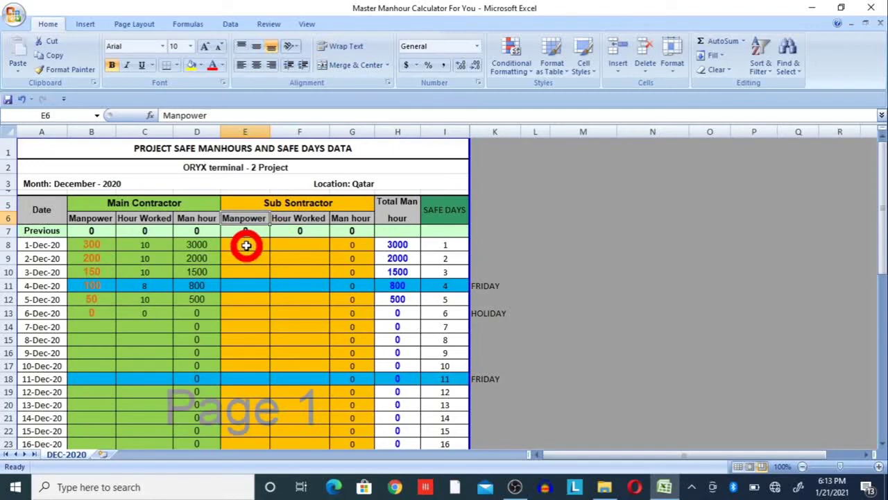
left_click(246, 245)
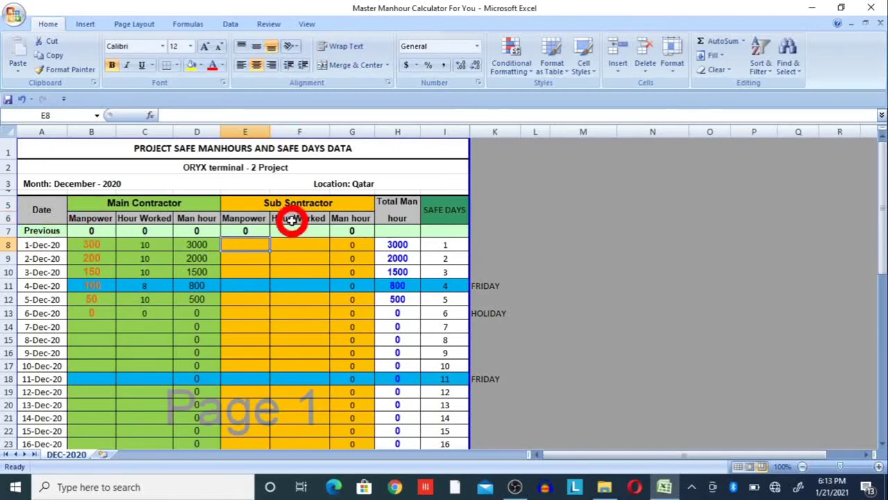
type("200")
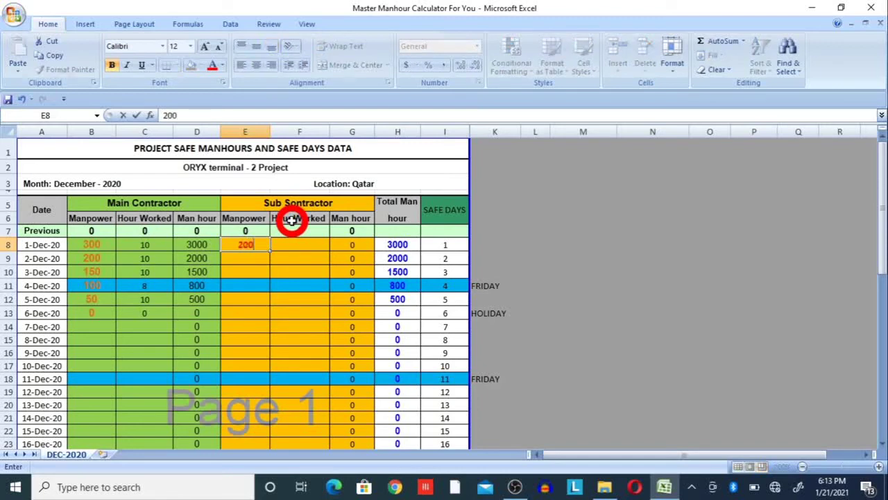
left_click(300, 246)
type("10")
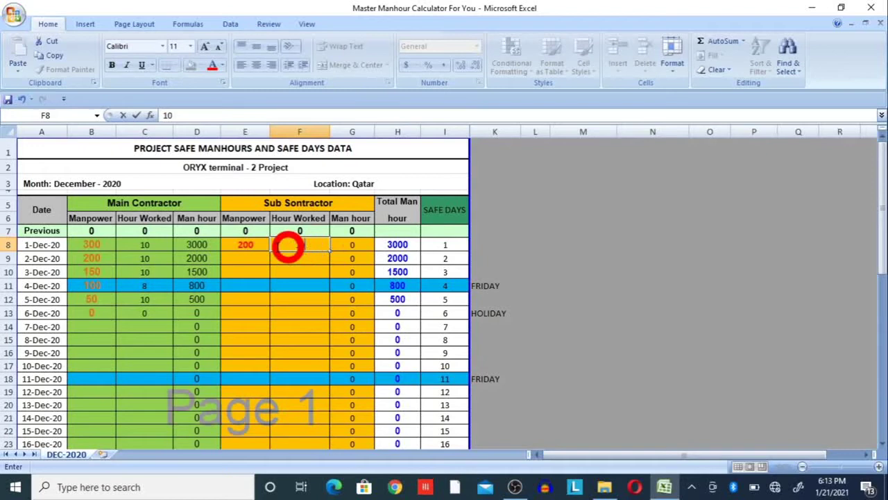
left_click(314, 268)
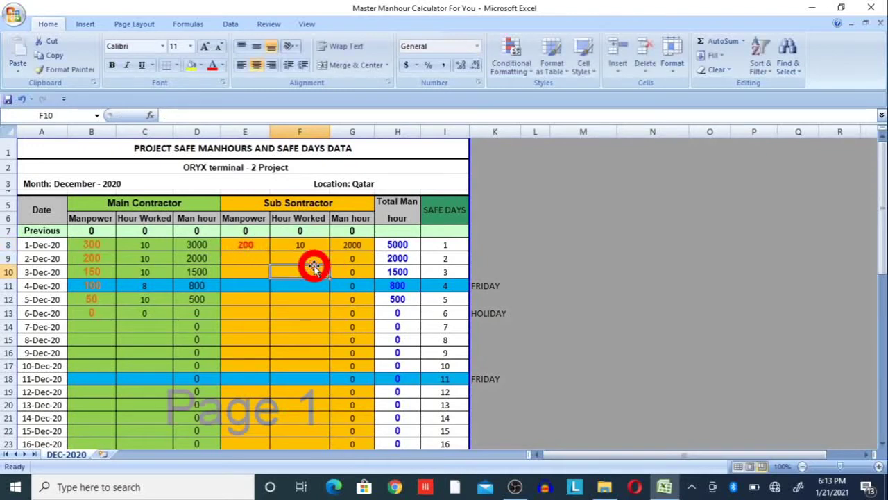
Confirm 200 for 1 Dec and enter 150 workers at 10 hours for 2-Dec-20
left_click(245, 249)
type("200")
key("Return")
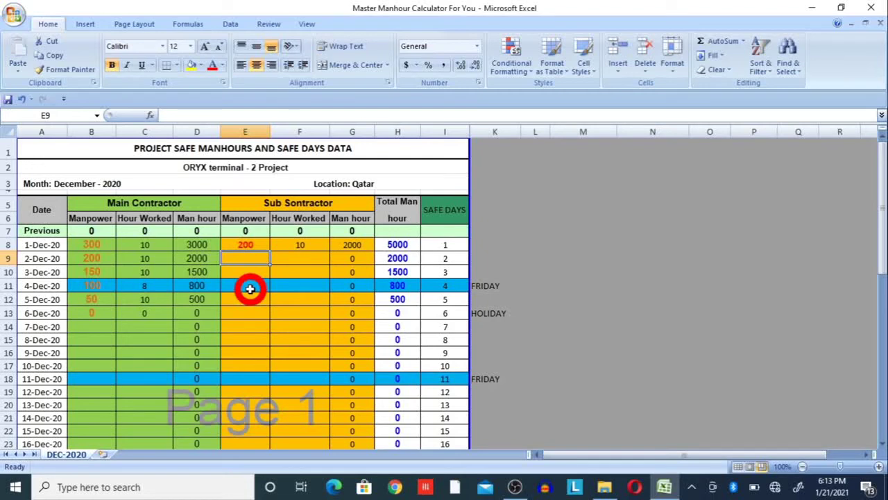
type("150")
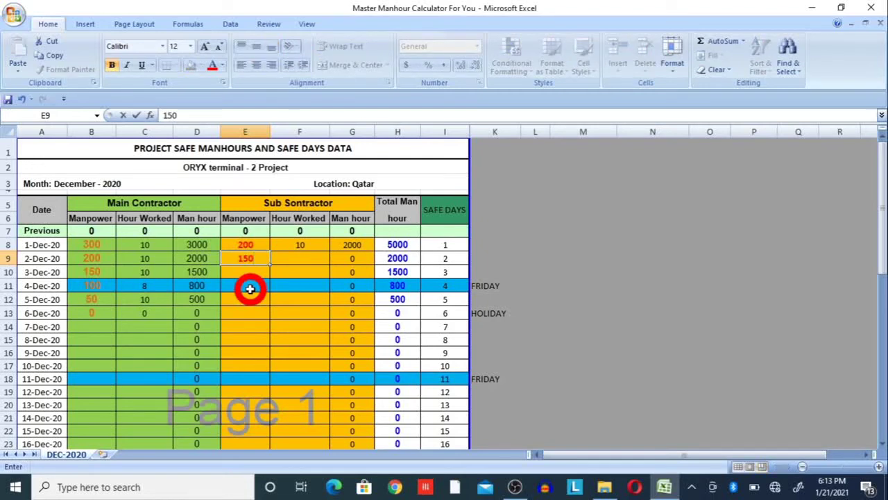
left_click(290, 259)
type("1")
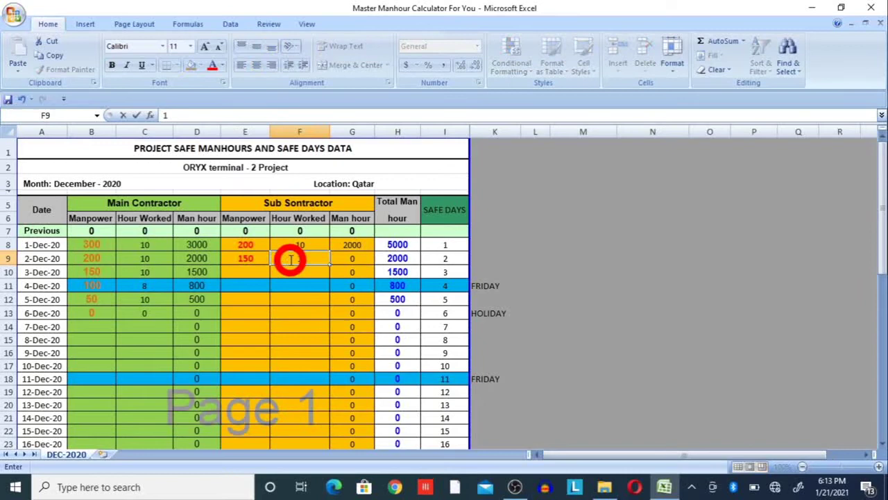
type("0")
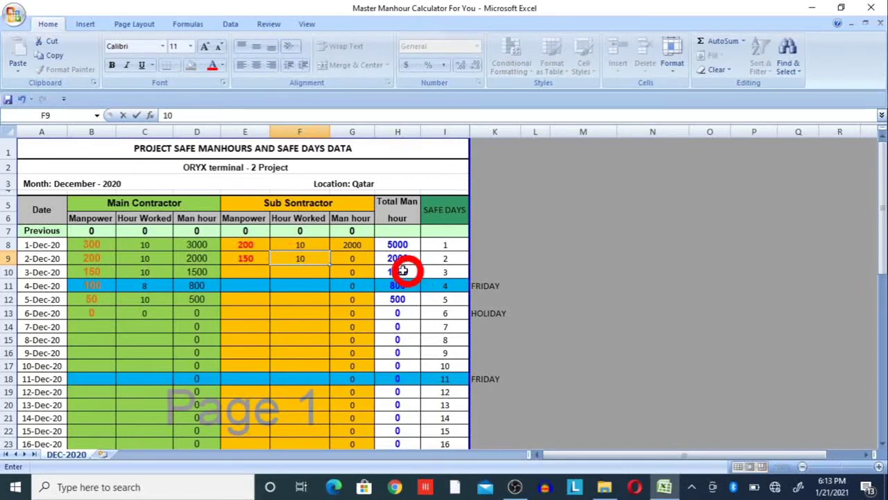
left_click(354, 258)
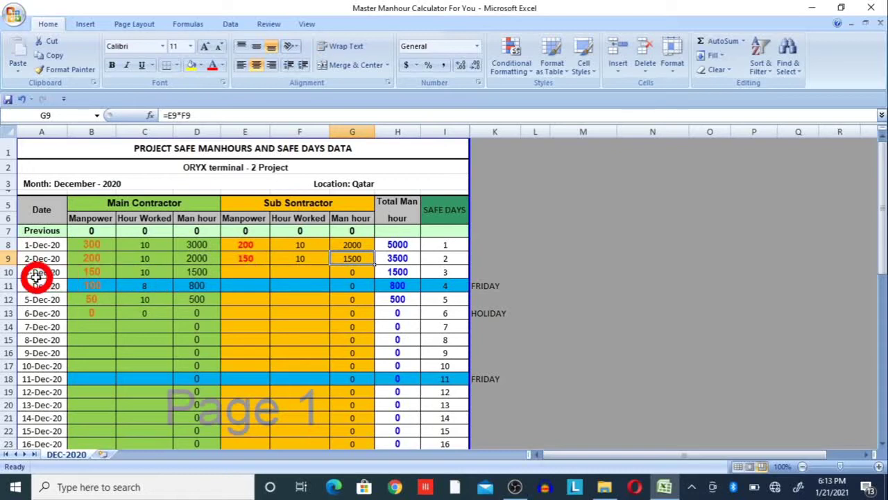
left_click(249, 271)
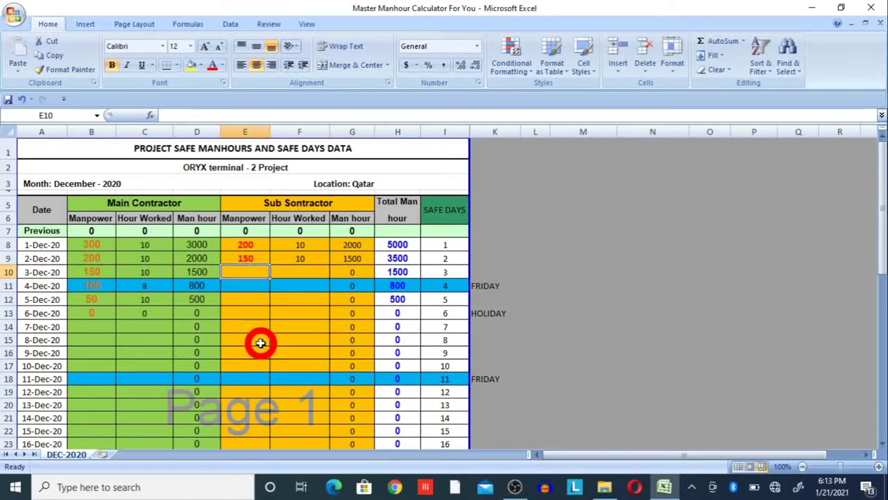
type("100")
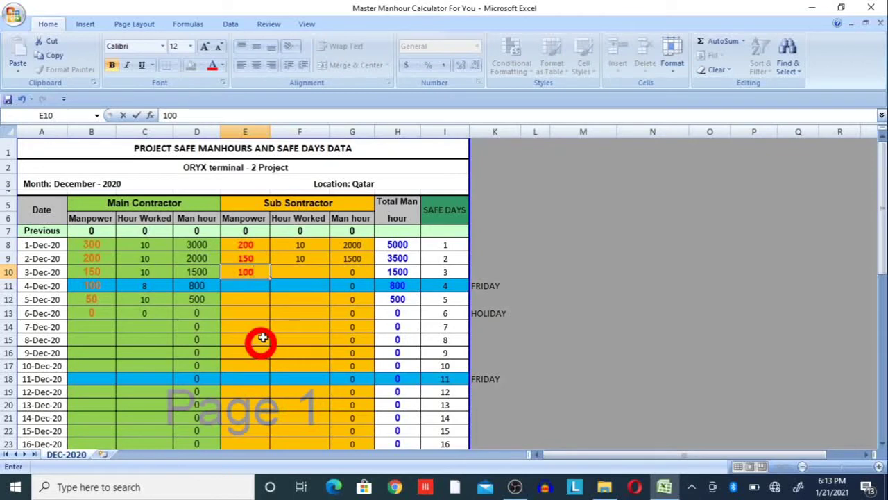
Enter sub contractor 100 × 10 for 3-Dec-20 and 50 × 8 for 4-Dec-20
left_click(294, 271)
type("10")
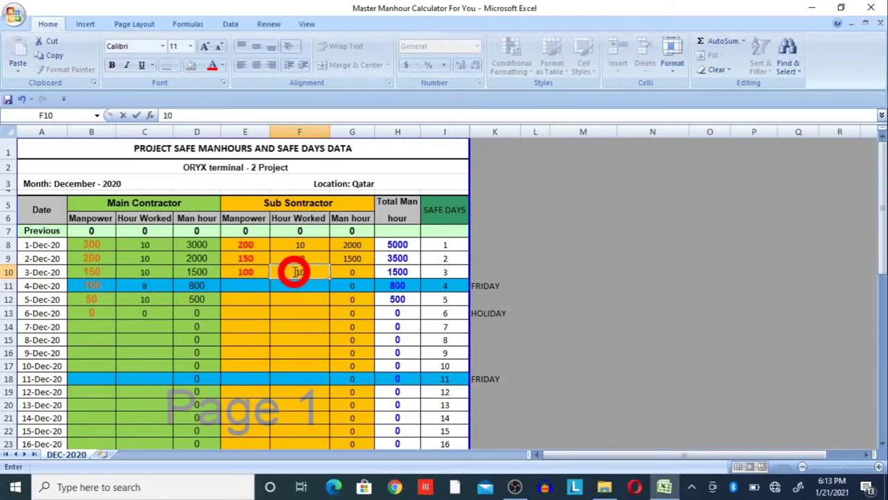
left_click(355, 270)
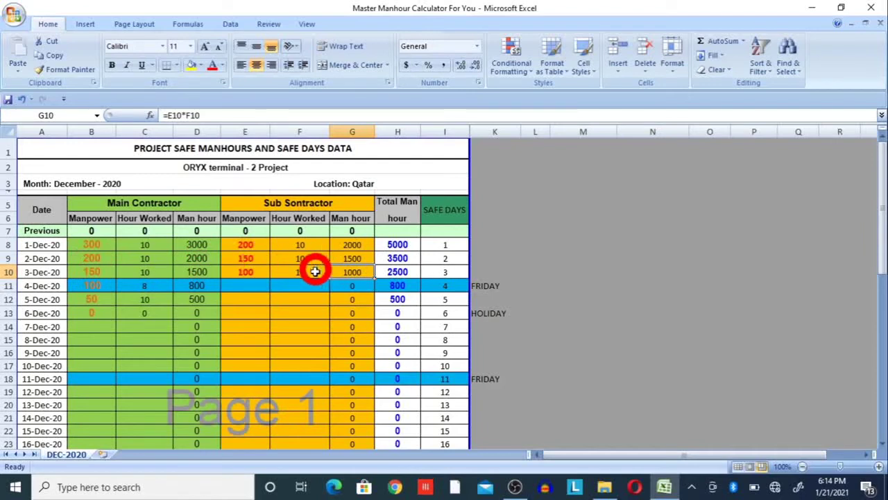
left_click(238, 285)
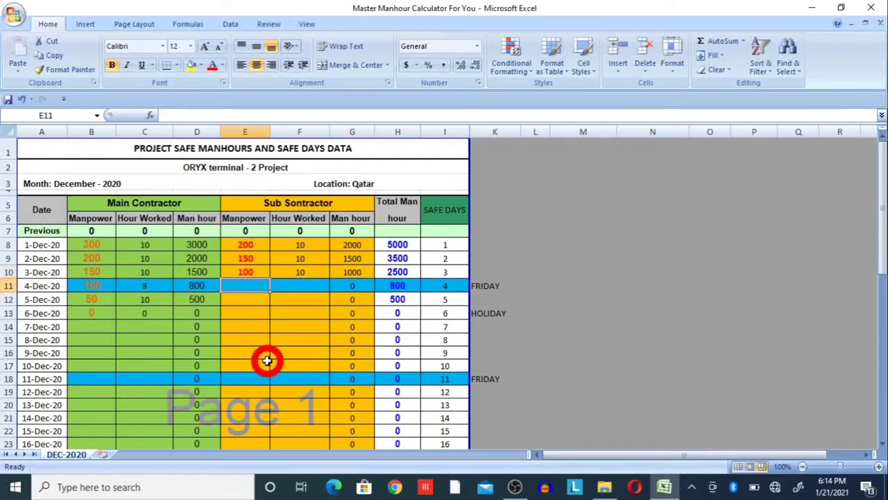
type("50")
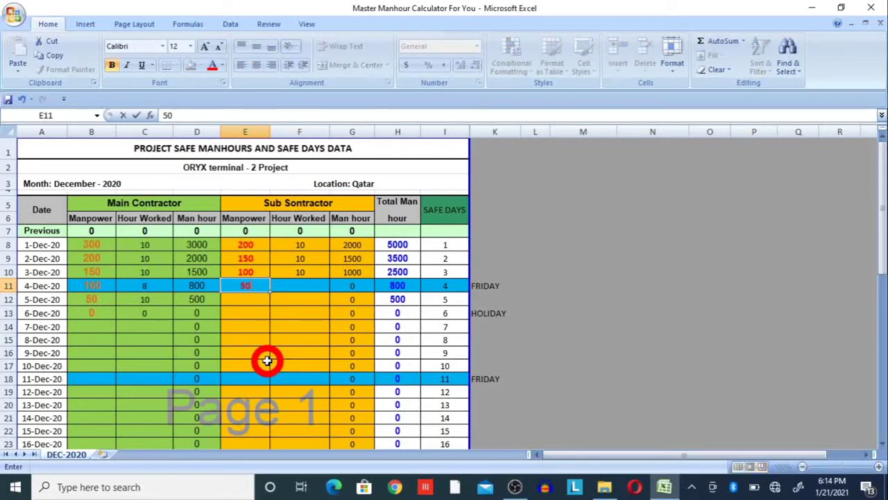
left_click(290, 286)
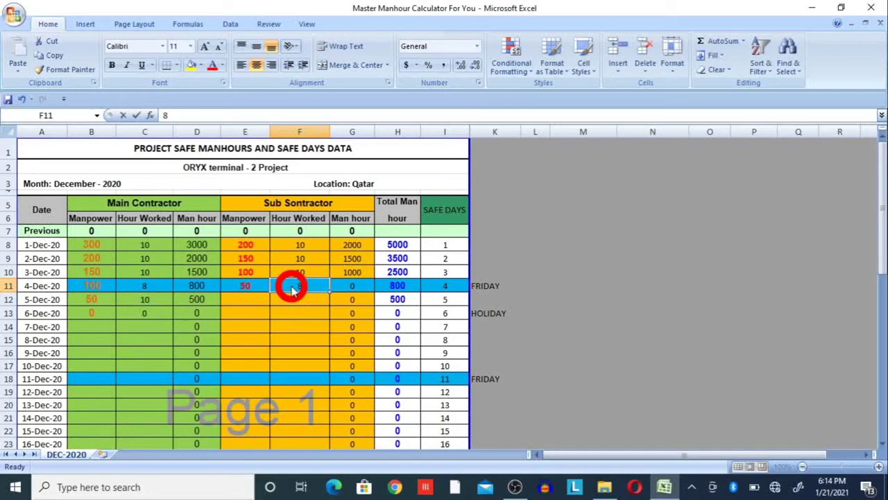
type("8")
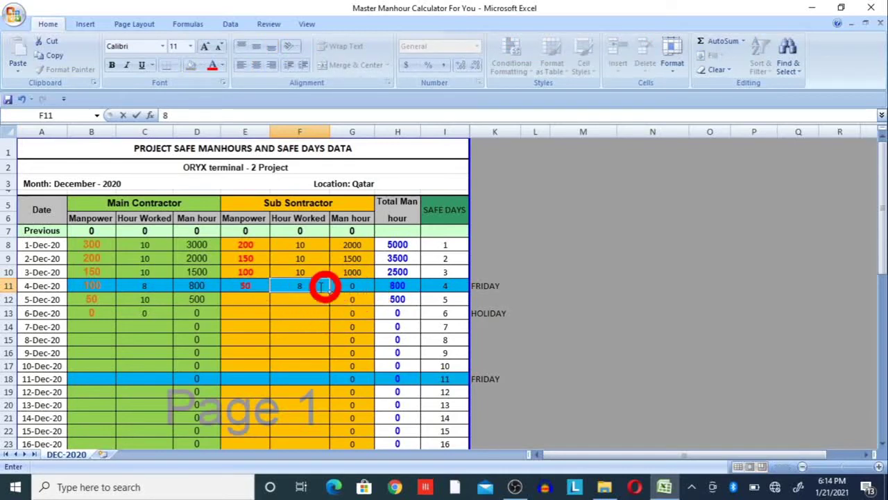
key("Return")
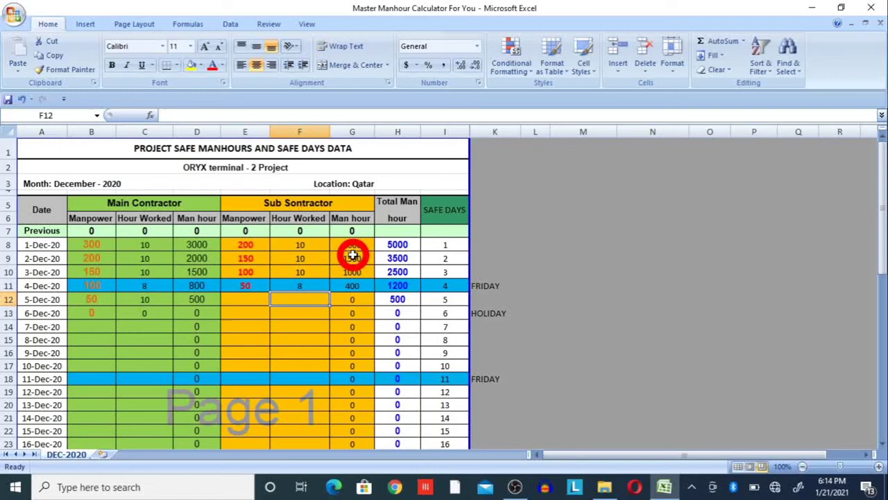
left_click(396, 204)
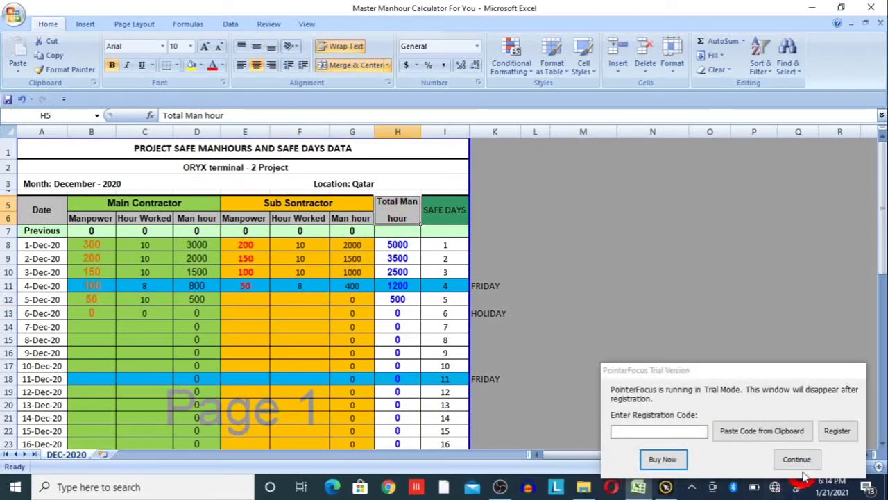
left_click(797, 459)
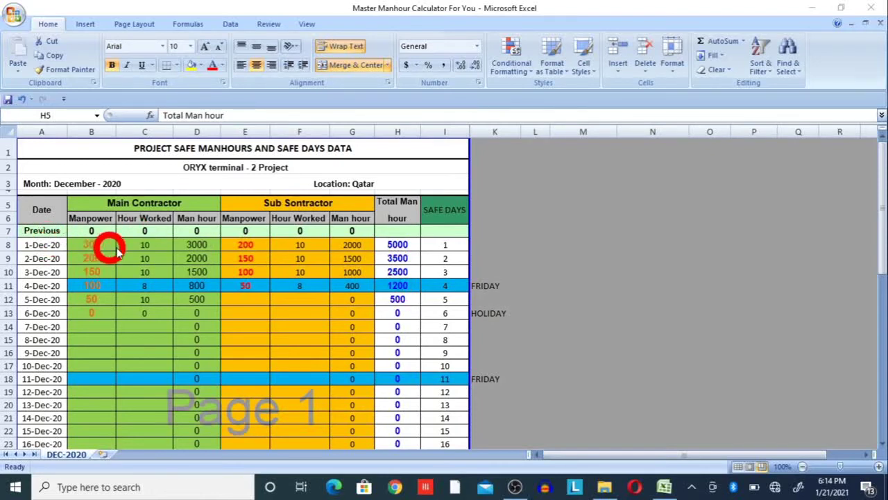
left_click(388, 245)
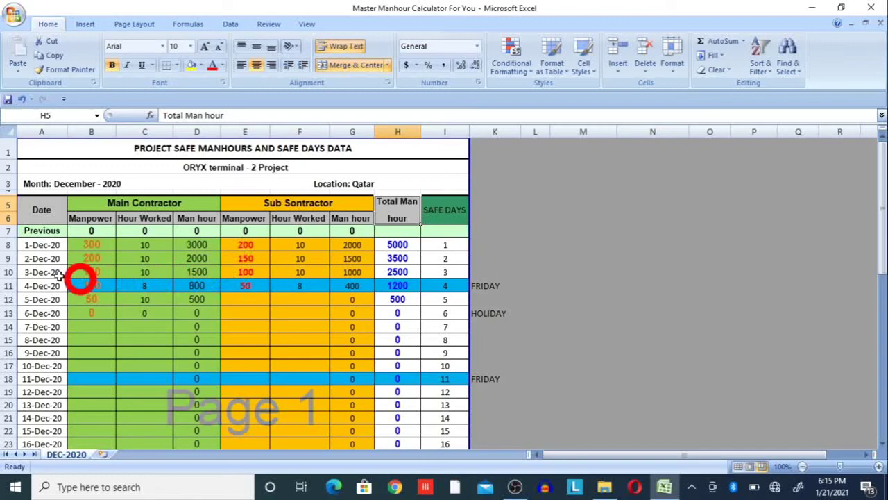
left_click(400, 258)
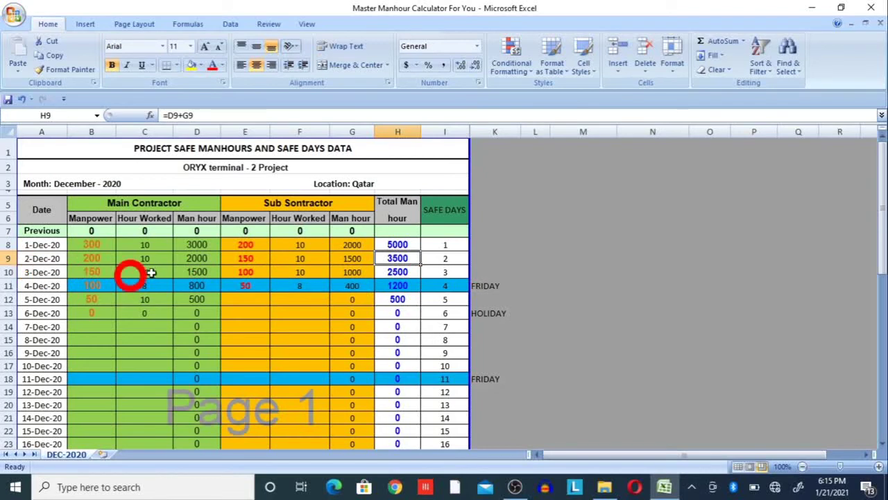
left_click(394, 270)
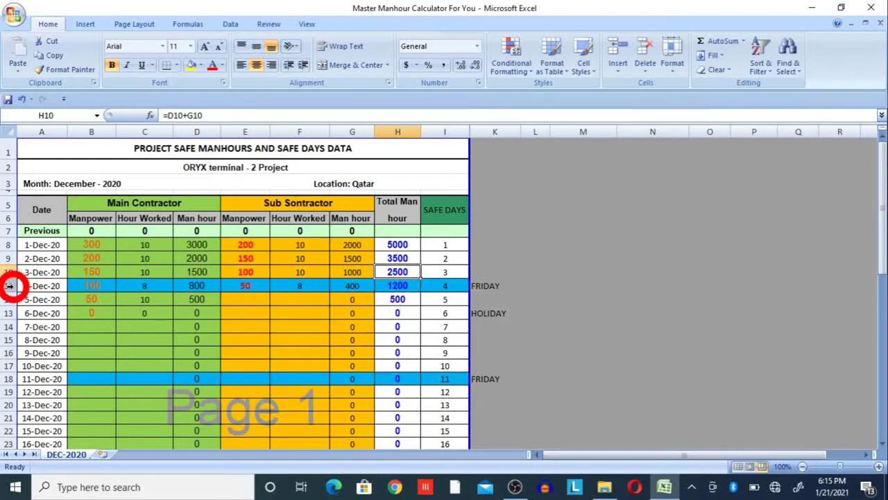
left_click(394, 283)
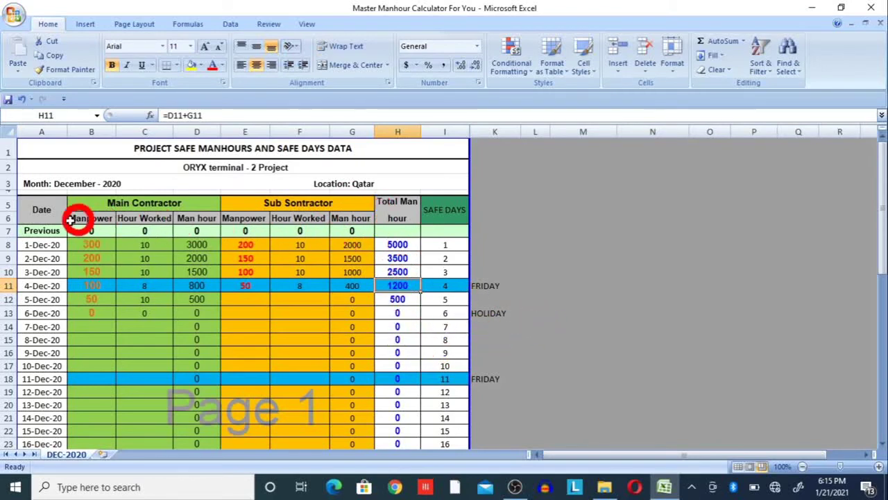
left_click(41, 229)
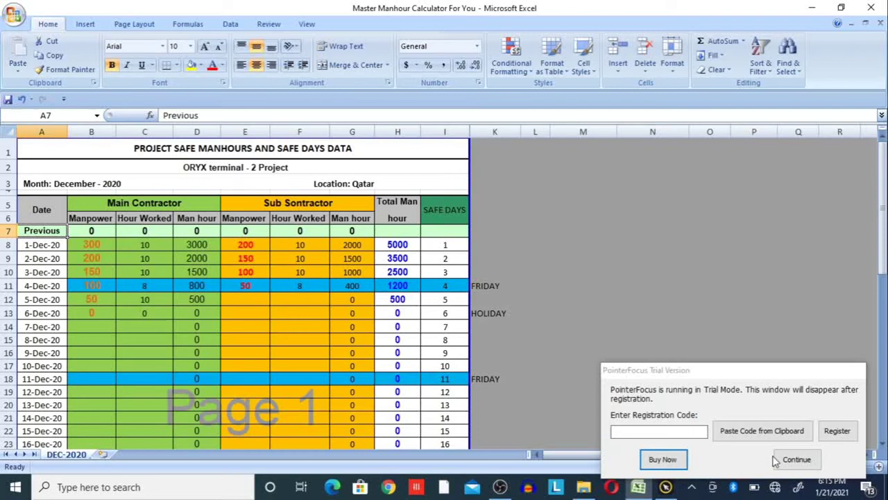
Enter 30000 as the Previous total man hours in H7
left_click(784, 460)
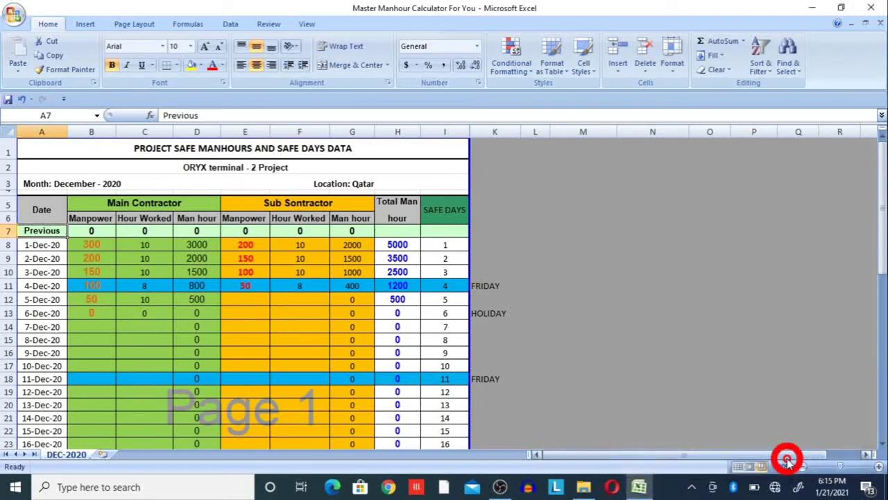
left_click(396, 230)
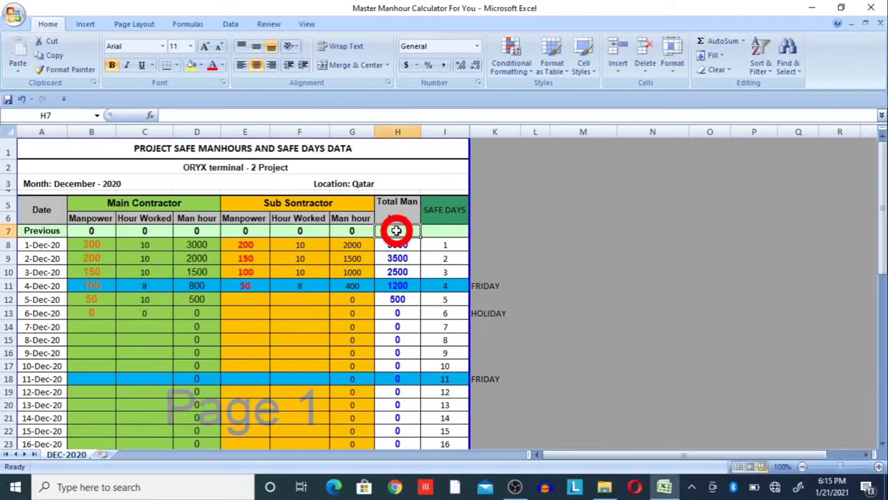
type("30000")
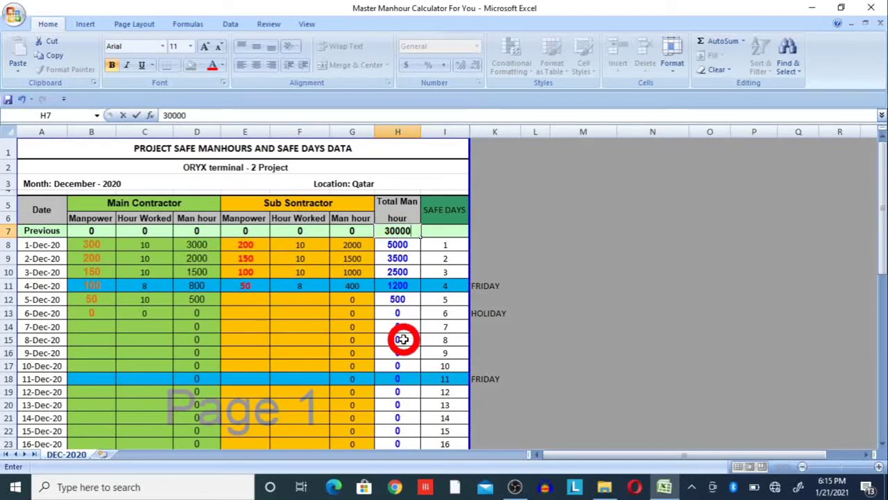
left_click(402, 255)
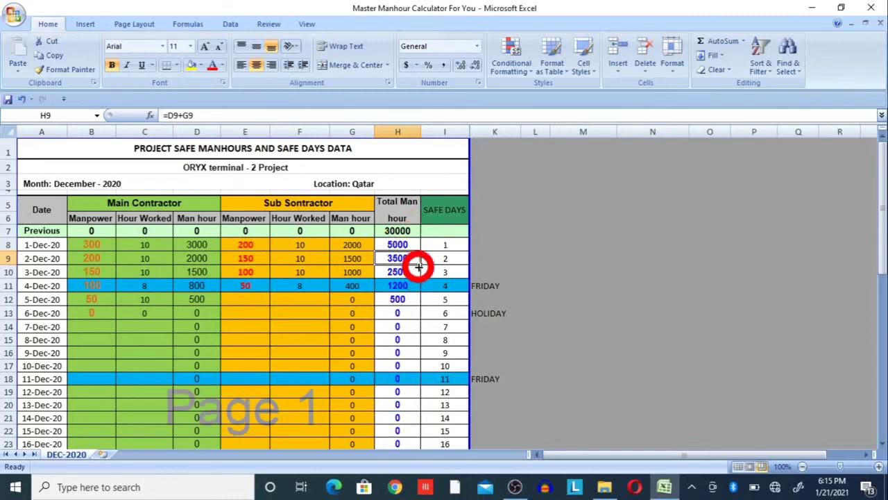
left_click_drag(881, 236, 879, 343)
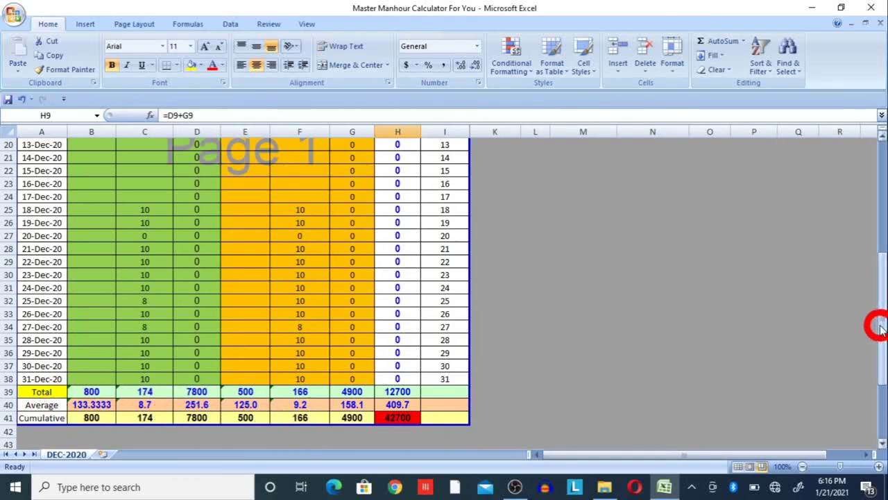
left_click_drag(880, 326, 858, 220)
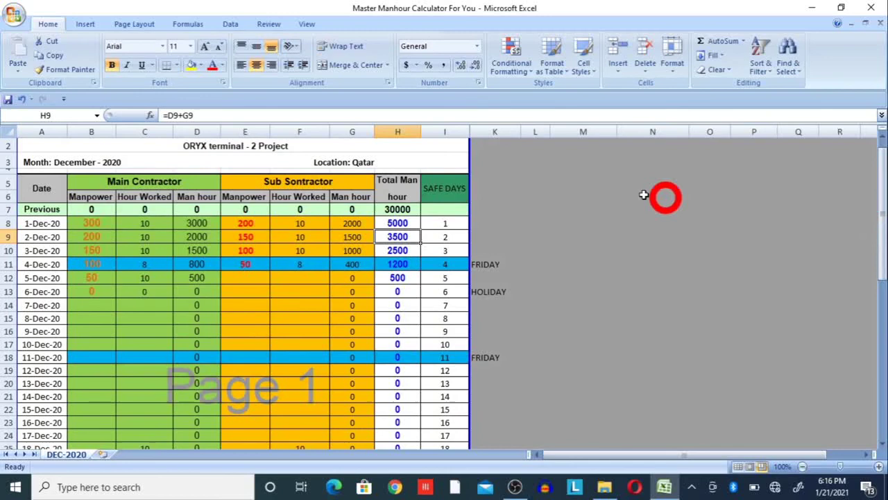
left_click(452, 186)
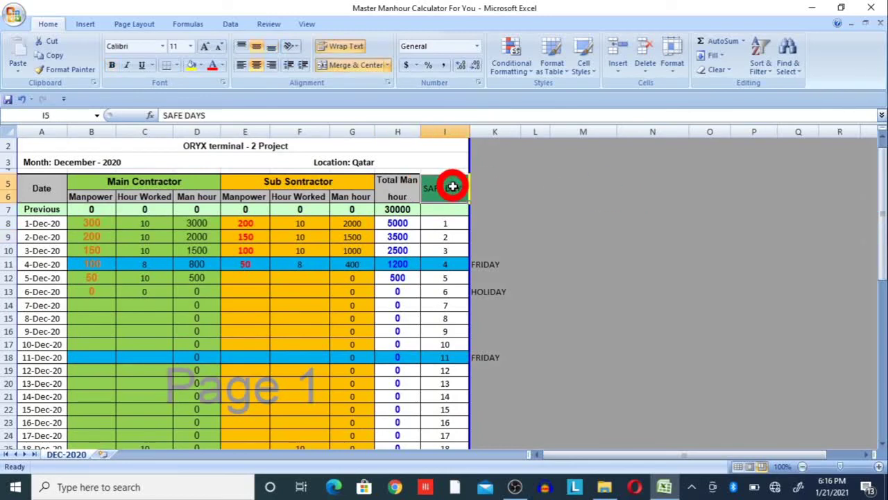
Enter 303 as the Previous safe days in I7 so counting continues from 304
left_click(436, 210)
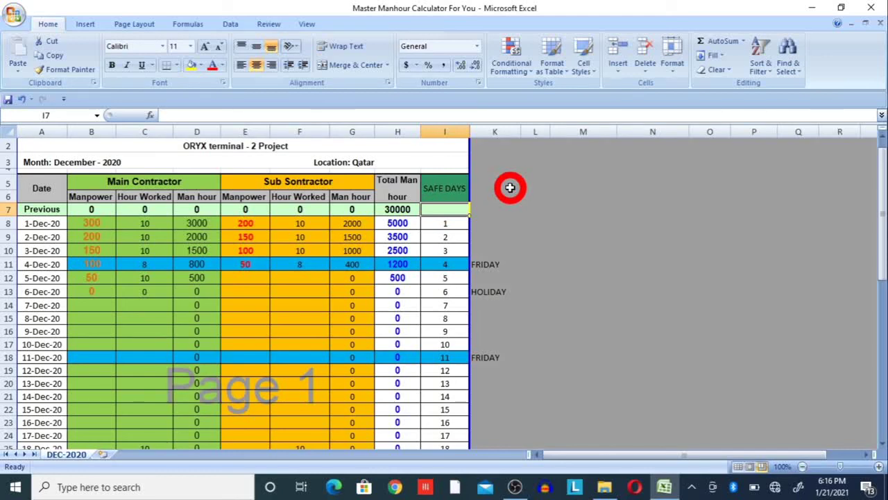
type("303")
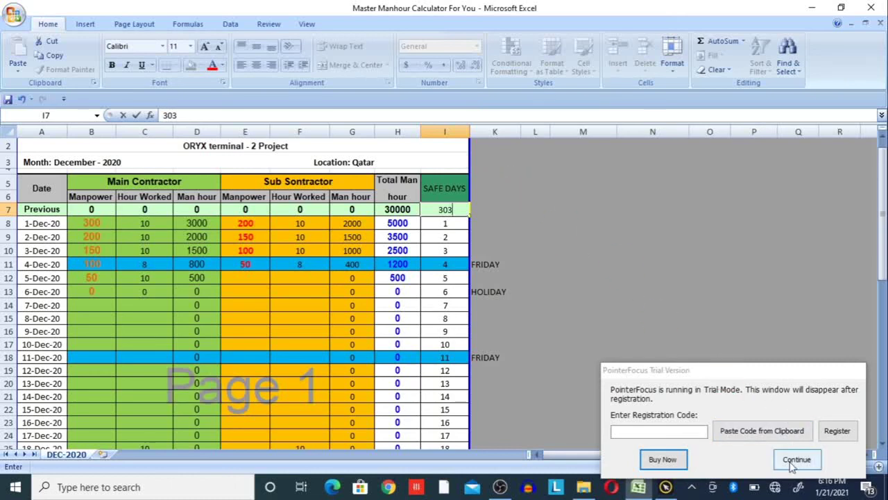
left_click(795, 460)
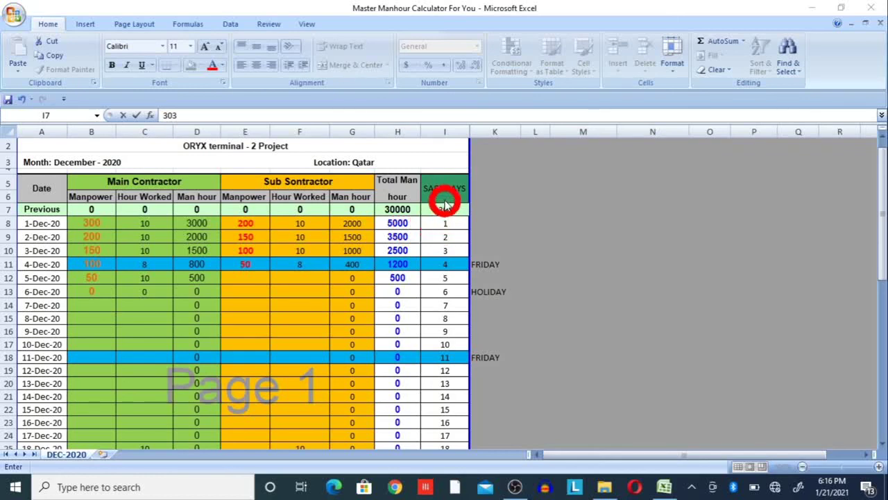
left_click(445, 238)
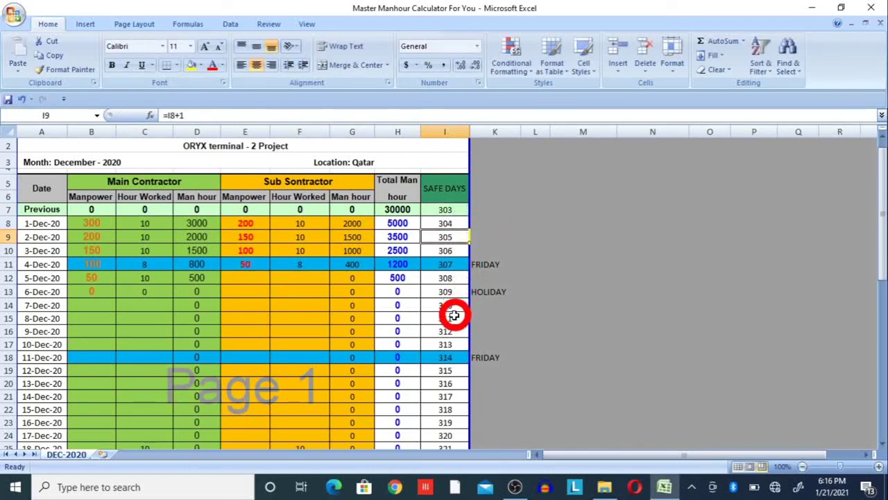